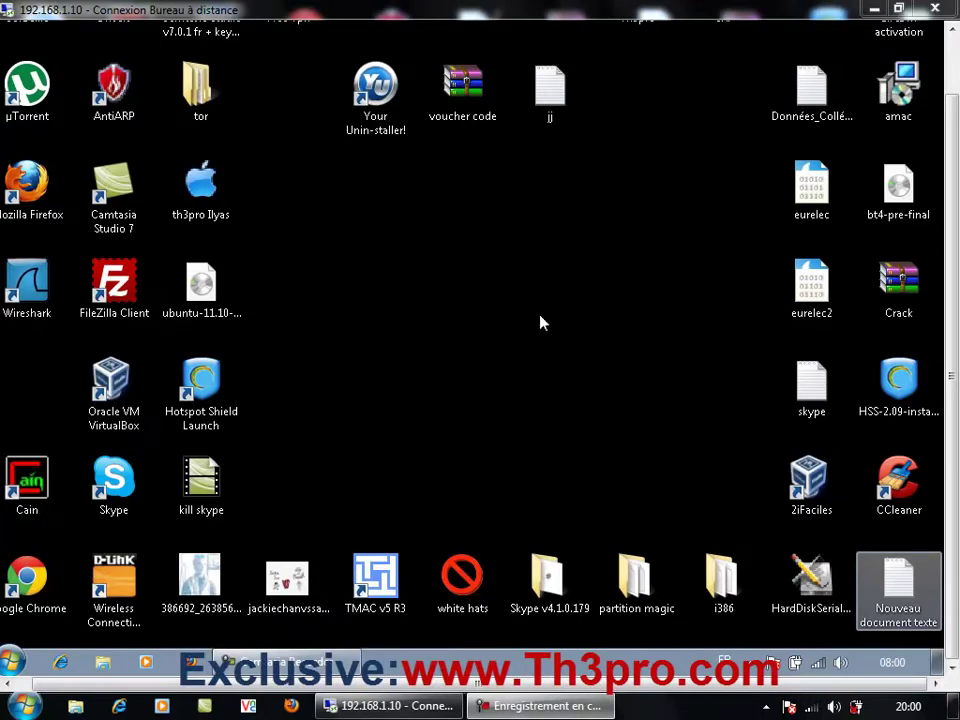
Launch Hotspot Shield and request a free Skype credit voucher from skype.hotspotshield.com/banner.php in a new tab.
{"action": "double_click", "coordinate": [201, 380]}
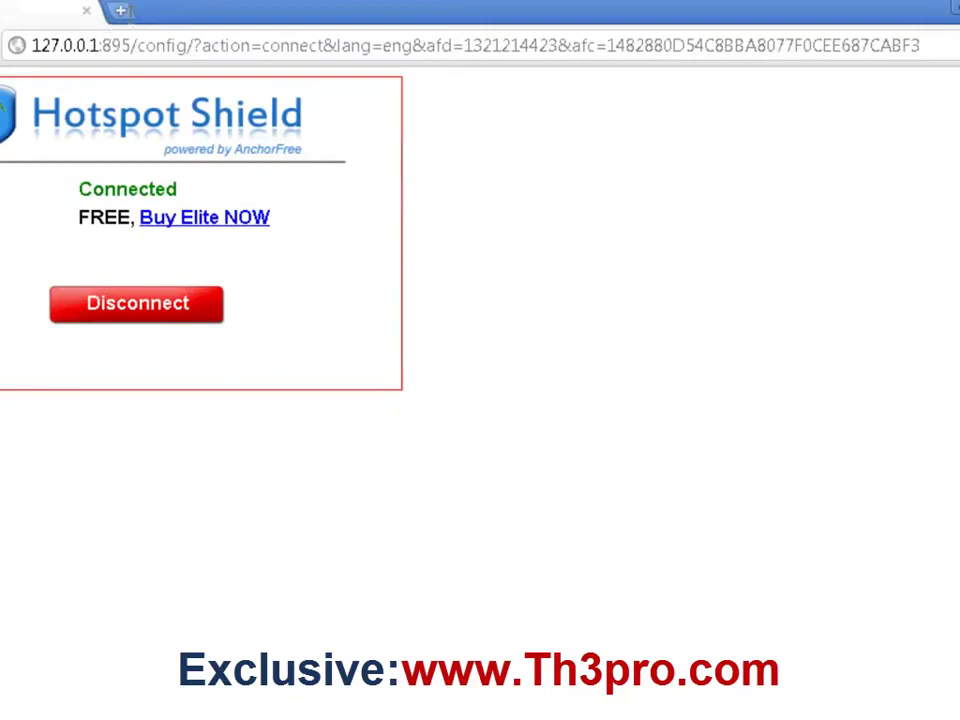
{"action": "left_click", "coordinate": [120, 11]}
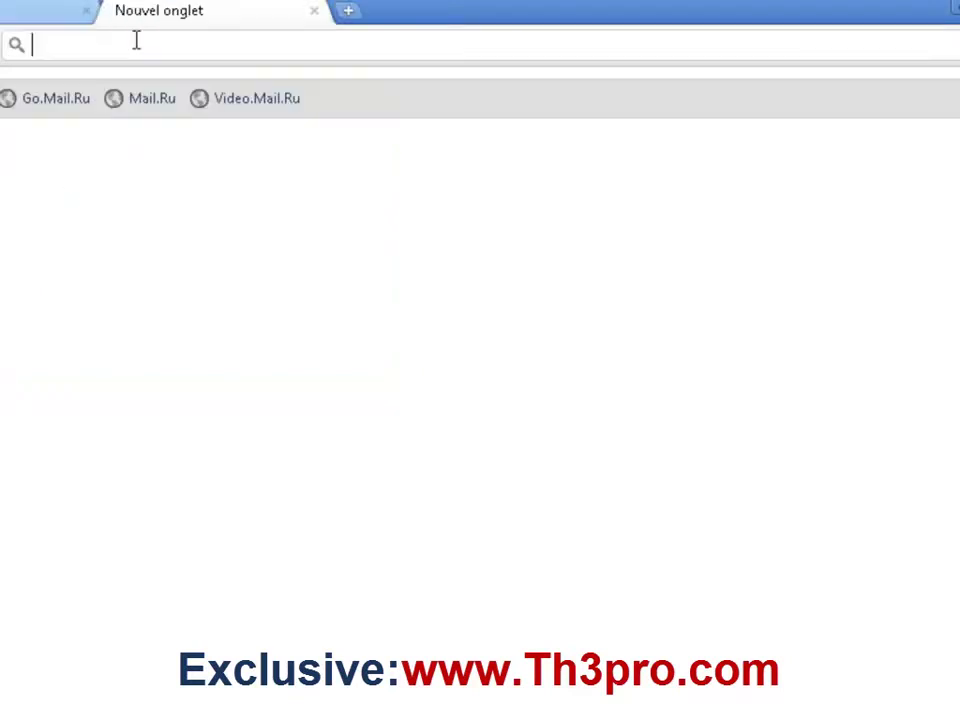
{"action": "type", "text": "sky"}
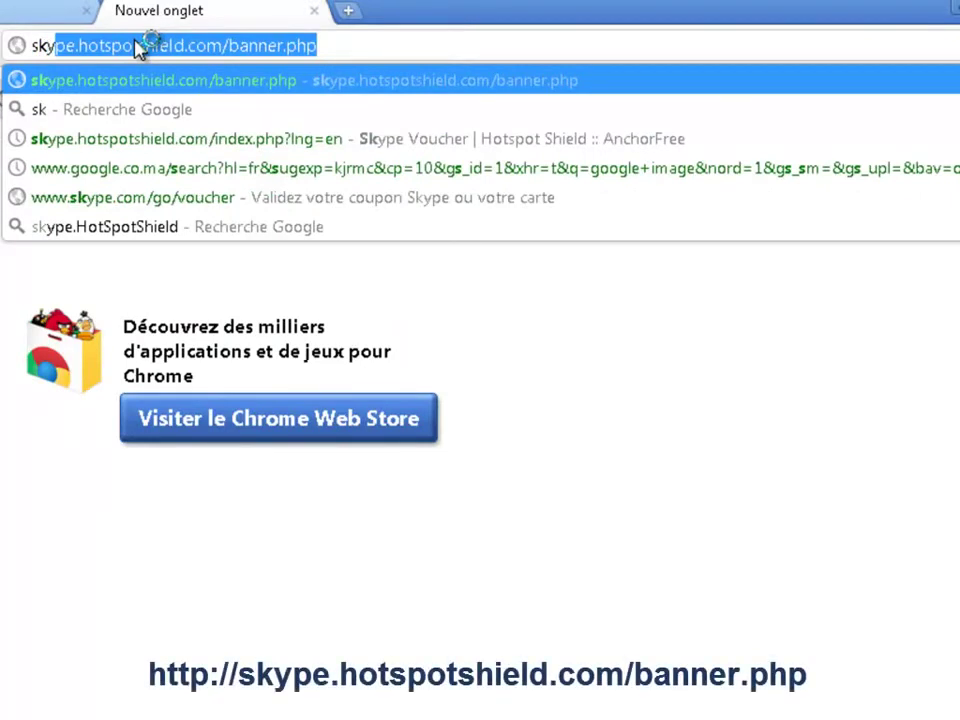
{"action": "type", "text": "pe."}
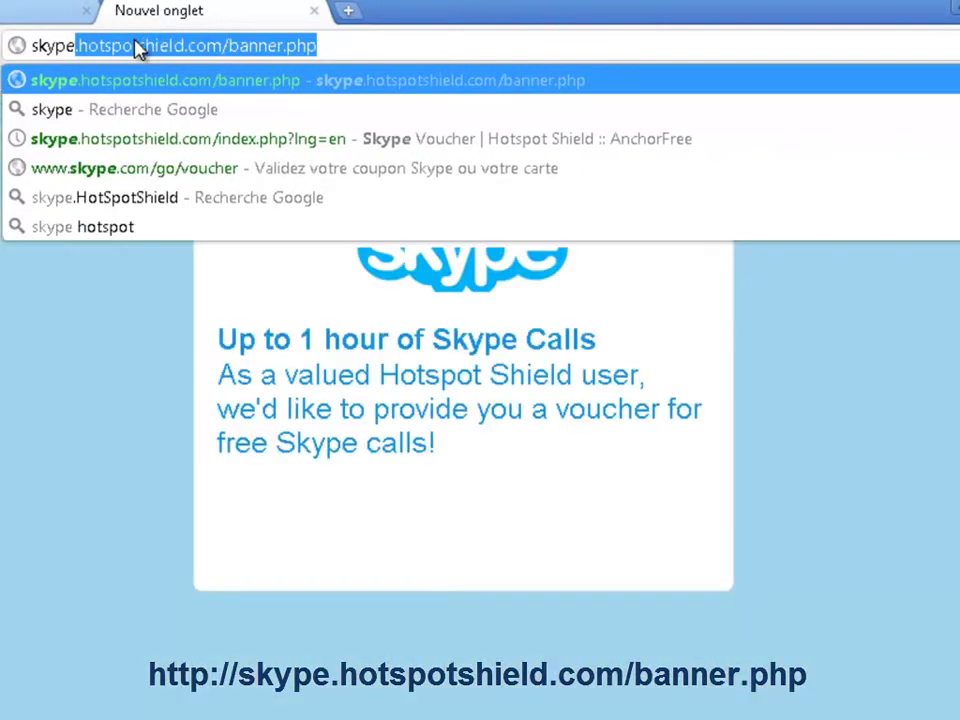
{"action": "key", "text": "Return"}
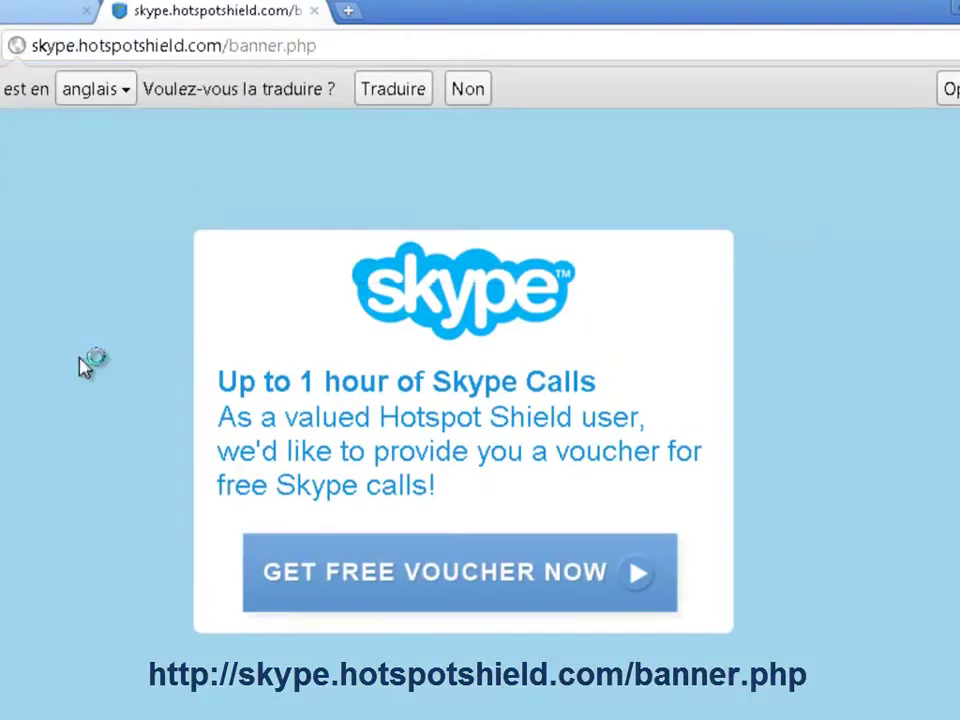
{"action": "left_click", "coordinate": [405, 578]}
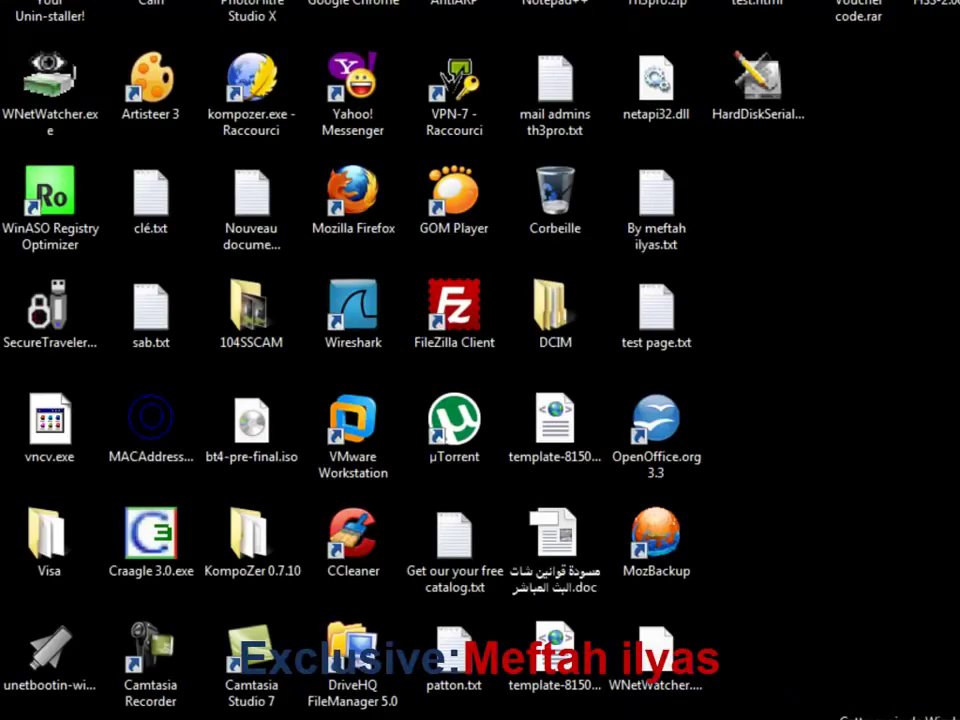
{"action": "key", "text": "F9"}
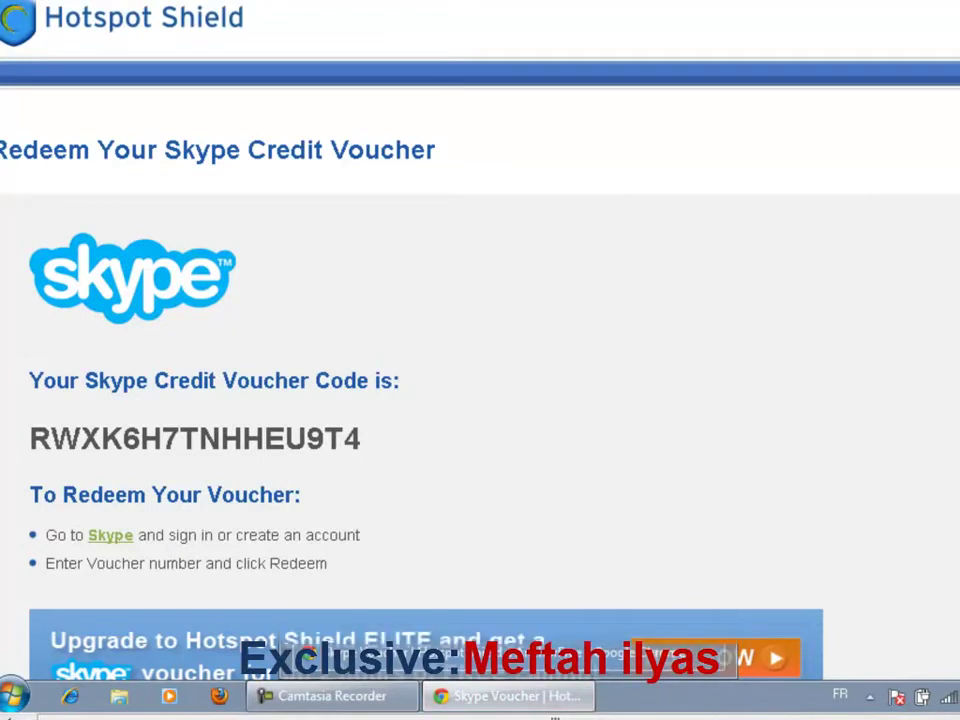
{"action": "scroll", "coordinate": [480, 380], "scroll_direction": "down", "scroll_amount": 1}
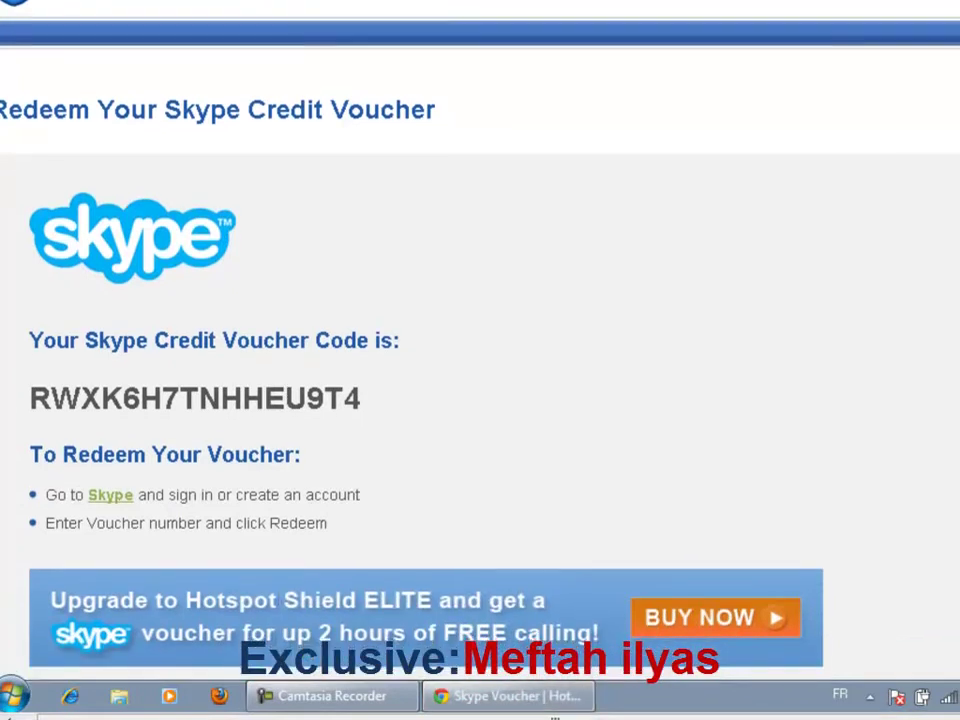
Uninstall Hotspot Shield 2.09 through CCleaner, with all browser windows closed automatically.
{"action": "key", "text": "super+d"}
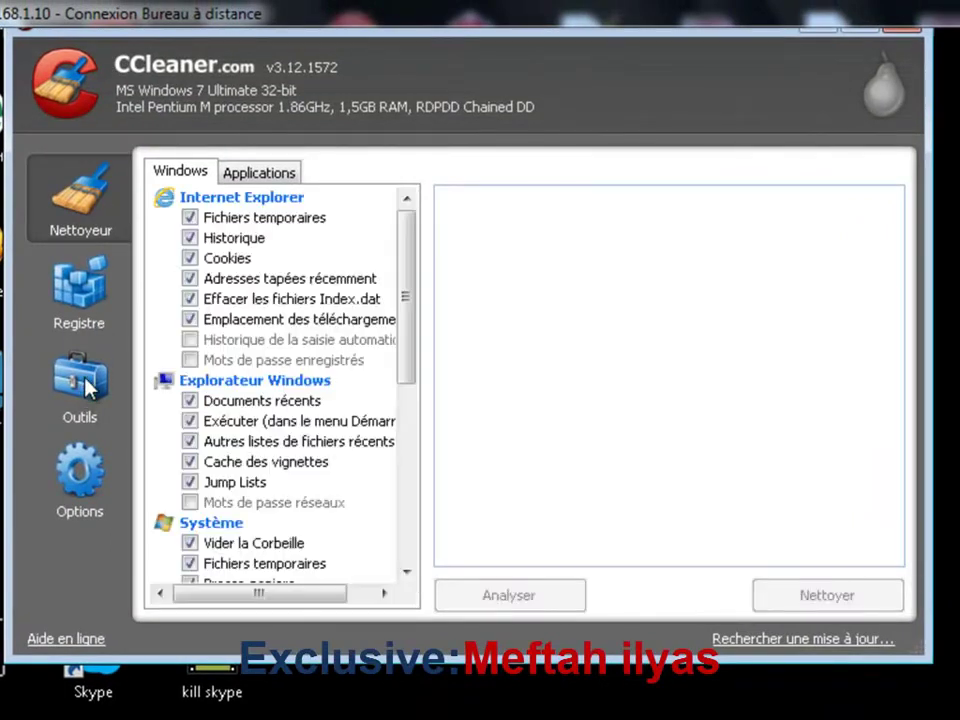
{"action": "left_click", "coordinate": [88, 386]}
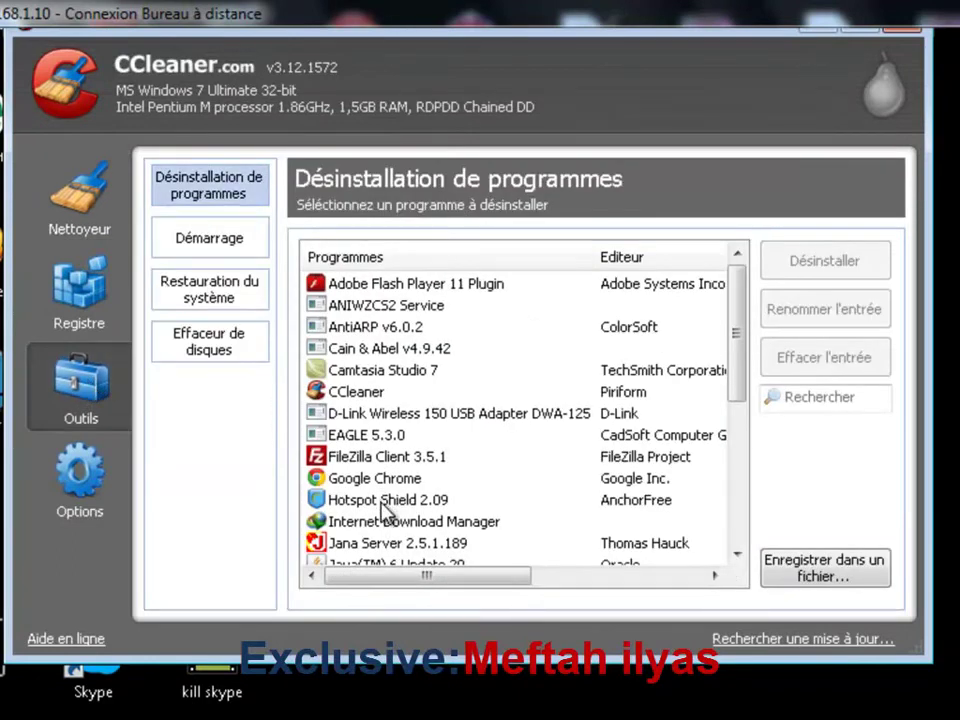
{"action": "left_click", "coordinate": [383, 502]}
{"action": "left_click", "coordinate": [805, 265]}
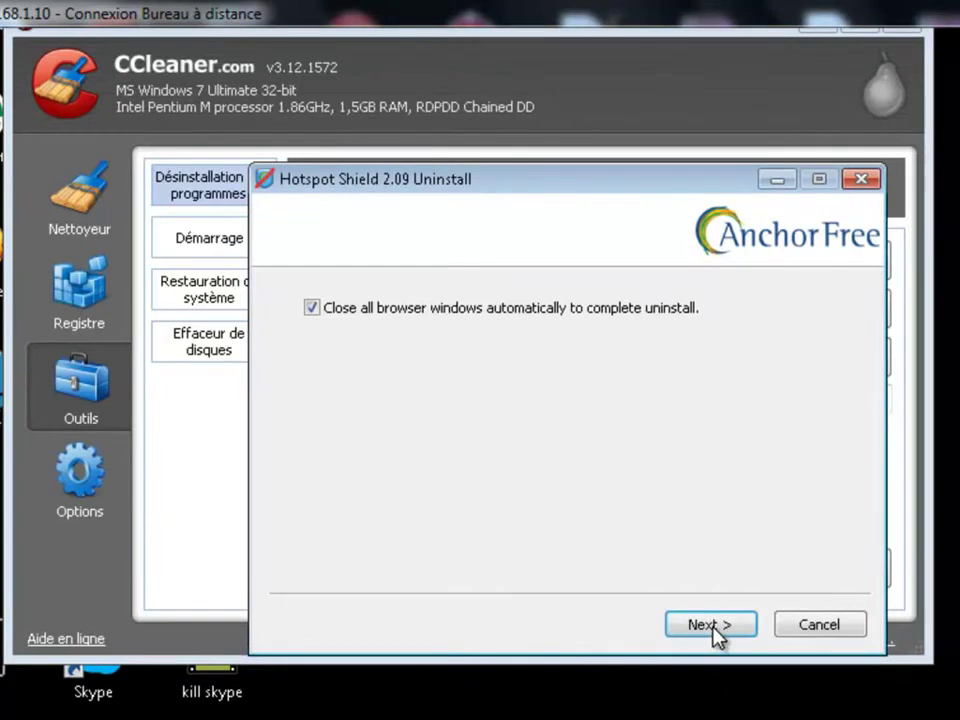
{"action": "left_click", "coordinate": [714, 626]}
{"action": "left_click", "coordinate": [714, 626]}
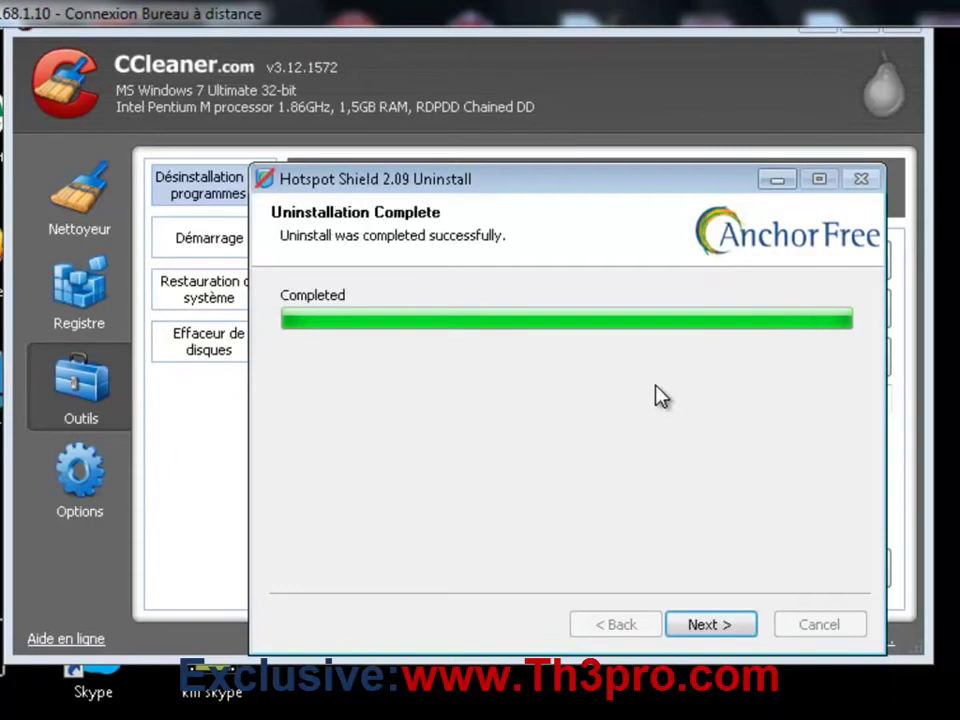
{"action": "left_click", "coordinate": [693, 626]}
{"action": "left_click", "coordinate": [704, 627]}
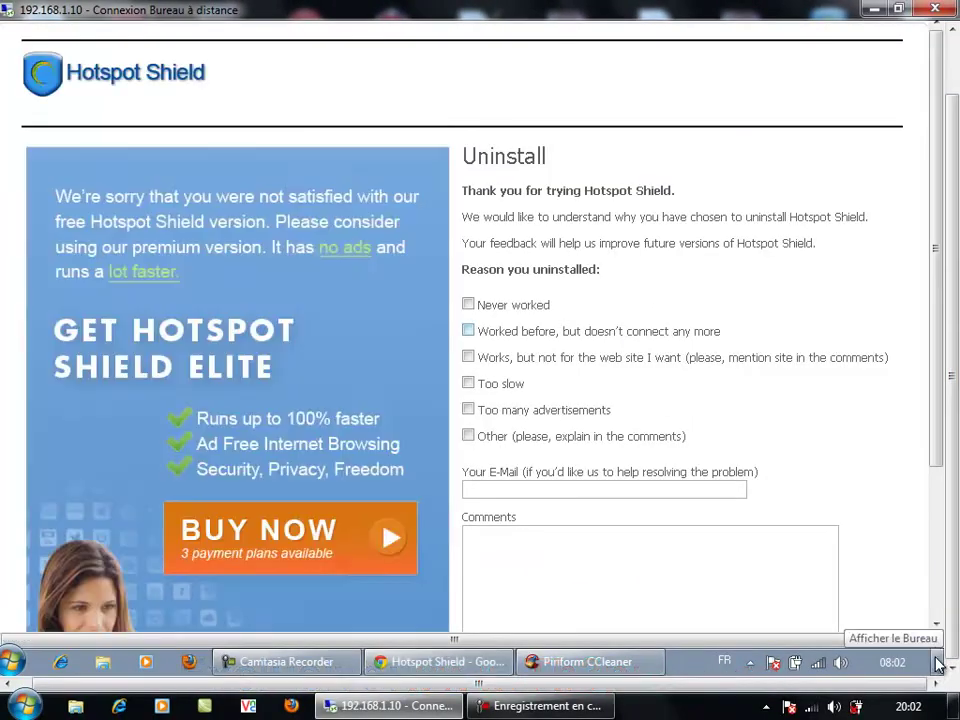
Return to the remote desktop, move the blue apple utility beneath the voucher code archive and launch it.
{"action": "left_click", "coordinate": [938, 664]}
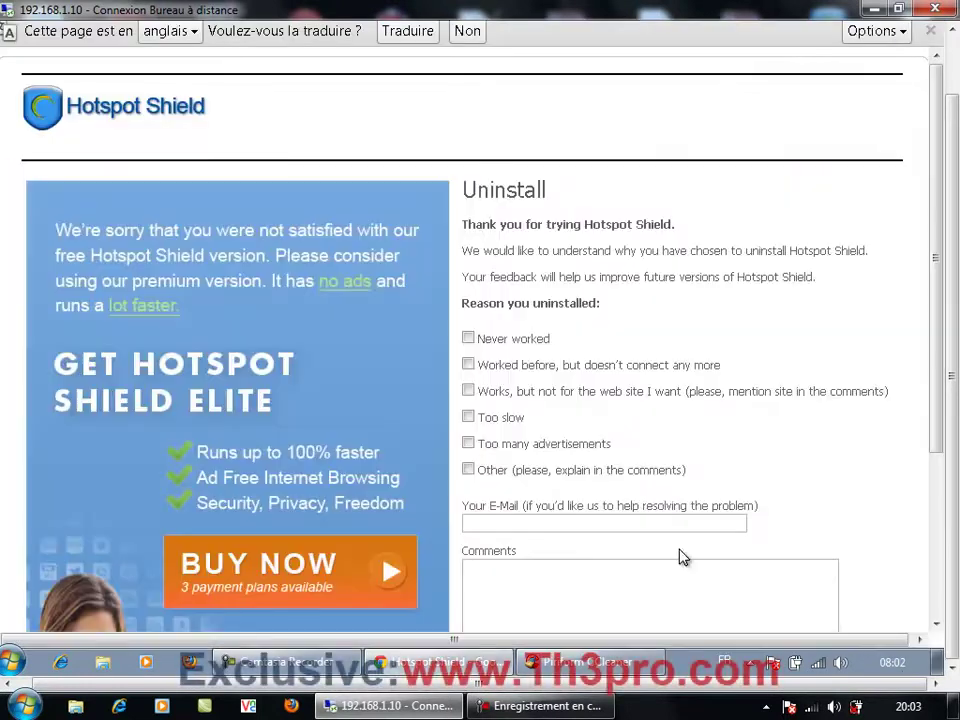
{"action": "left_click", "coordinate": [918, 668]}
{"action": "left_click", "coordinate": [918, 668]}
{"action": "left_click", "coordinate": [918, 668]}
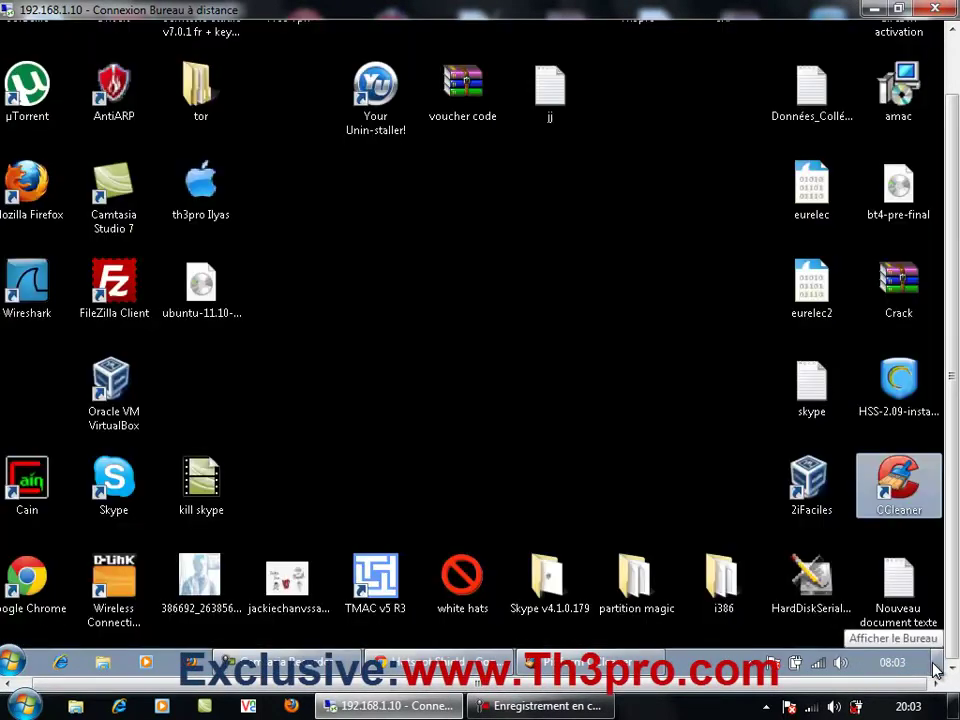
{"action": "left_click_drag", "start_coordinate": [200, 185], "coordinate": [462, 188]}
{"action": "double_click", "coordinate": [460, 195]}
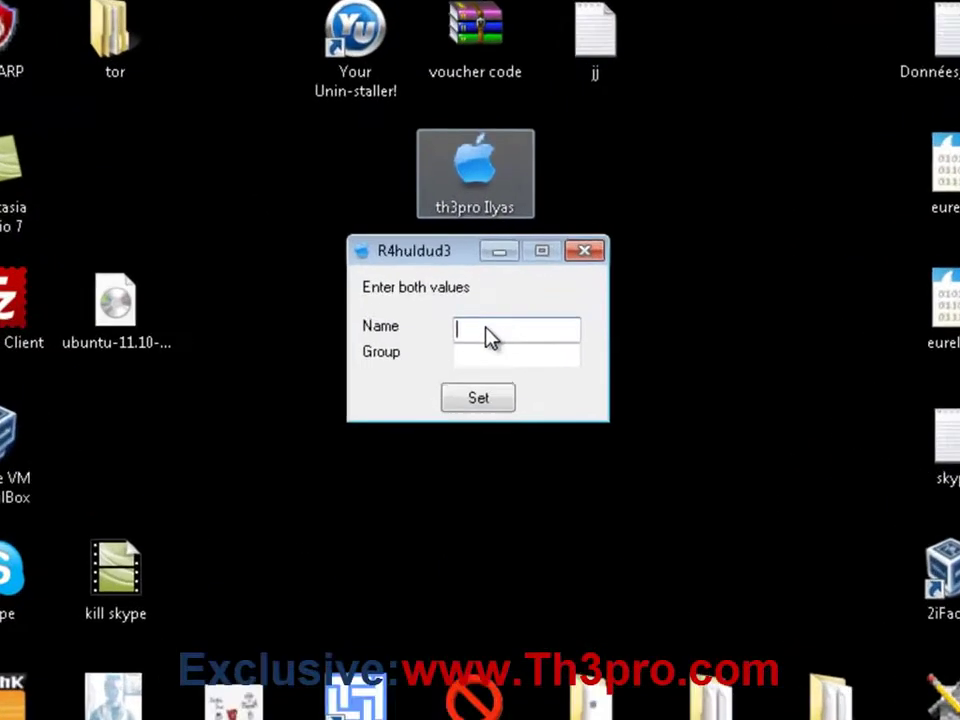
Set Name to kjhjkgbjdfksn and Group to lljhnlknfklbd in the R4huldud3 utility, and close it.
{"action": "type", "text": "kjhjkgbjdfksn"}
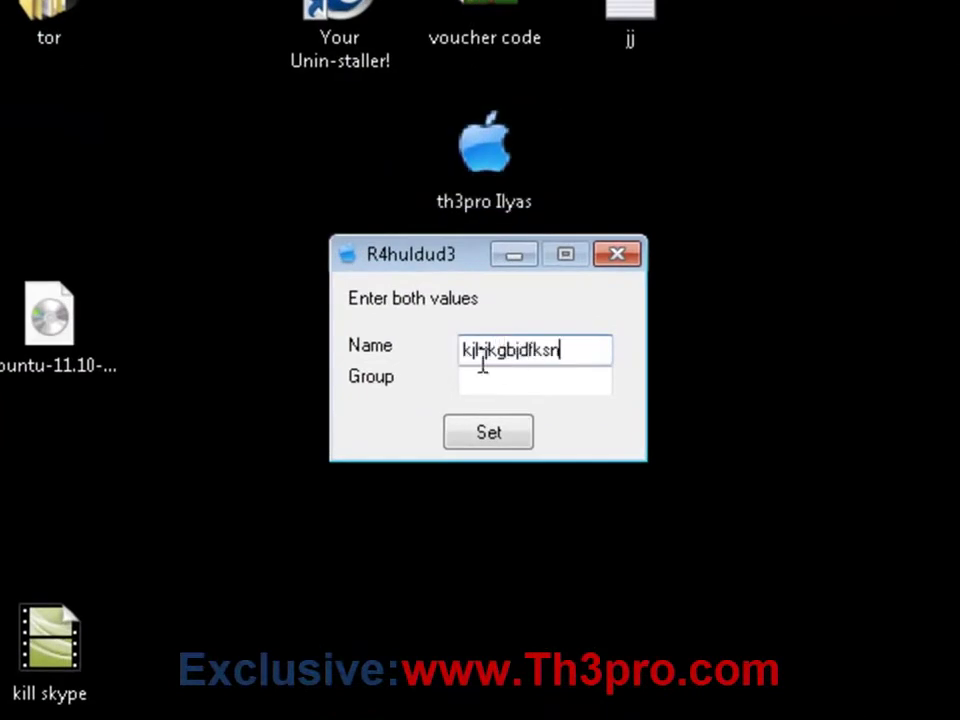
{"action": "left_click", "coordinate": [497, 380]}
{"action": "type", "text": "lljhnlknfklbd"}
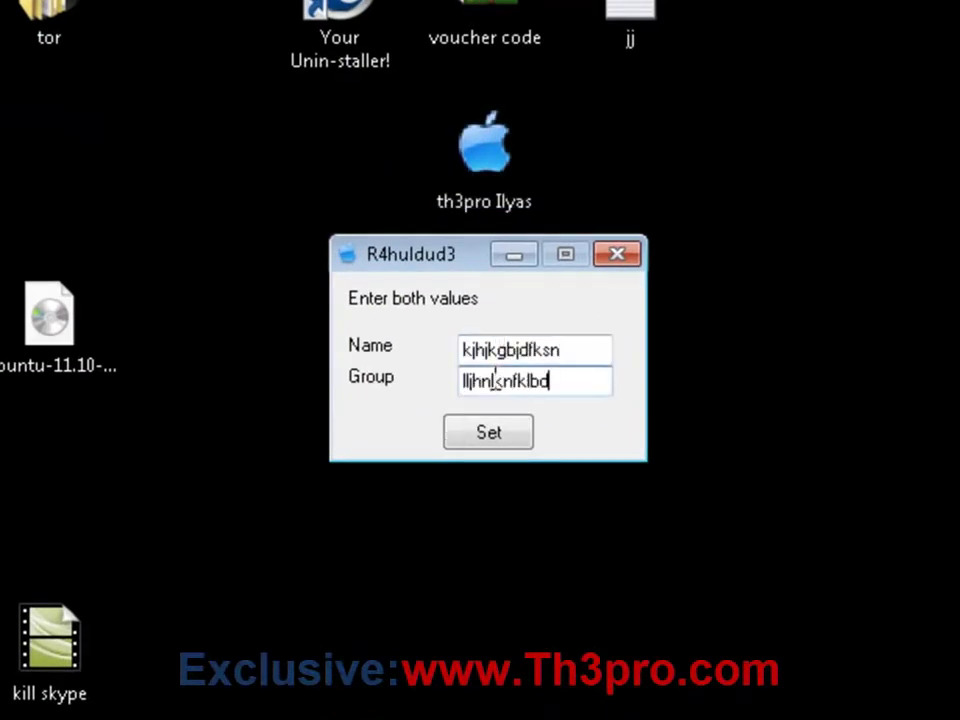
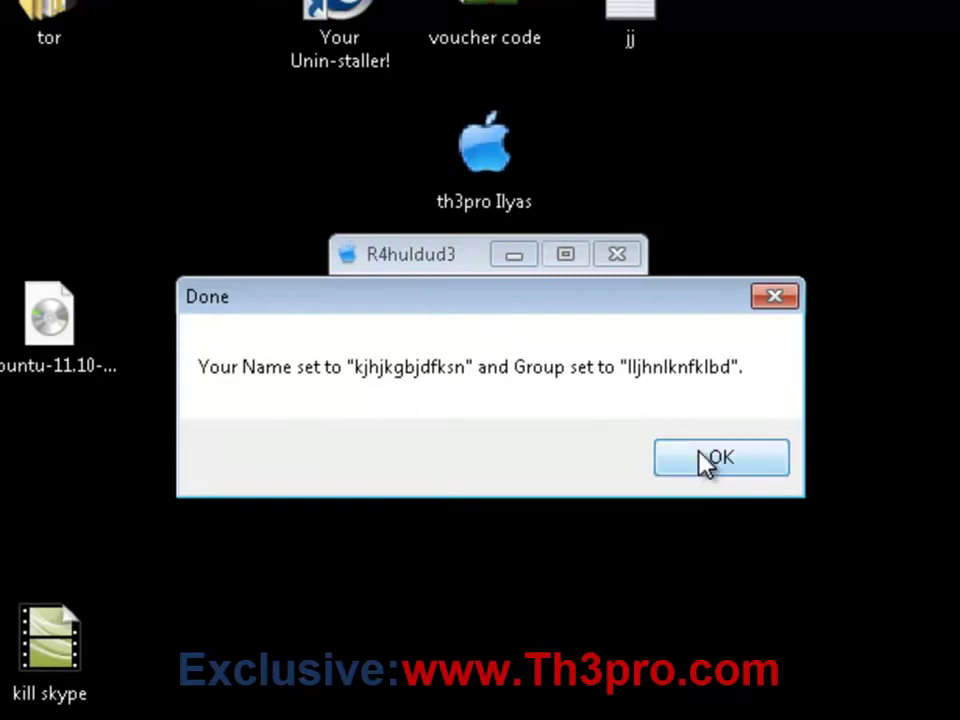
{"action": "left_click", "coordinate": [707, 463]}
{"action": "left_click", "coordinate": [617, 256]}
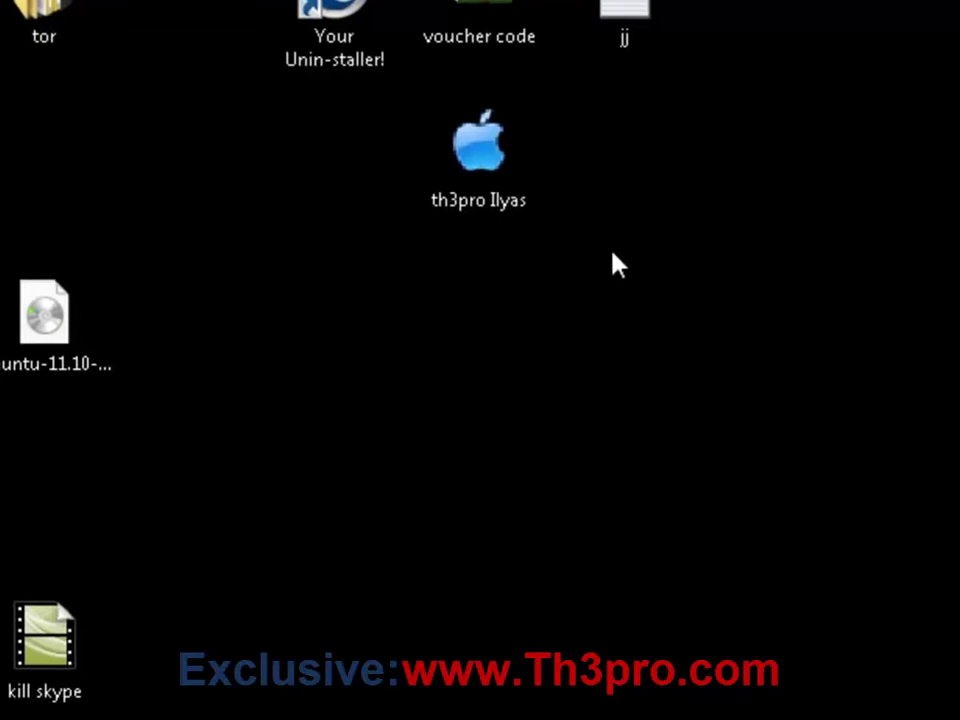
Reinstall Hotspot Shield 2.09 using custom installation without the community toolbar, creating a desktop icon and launching it on completion.
{"action": "double_click", "coordinate": [880, 388]}
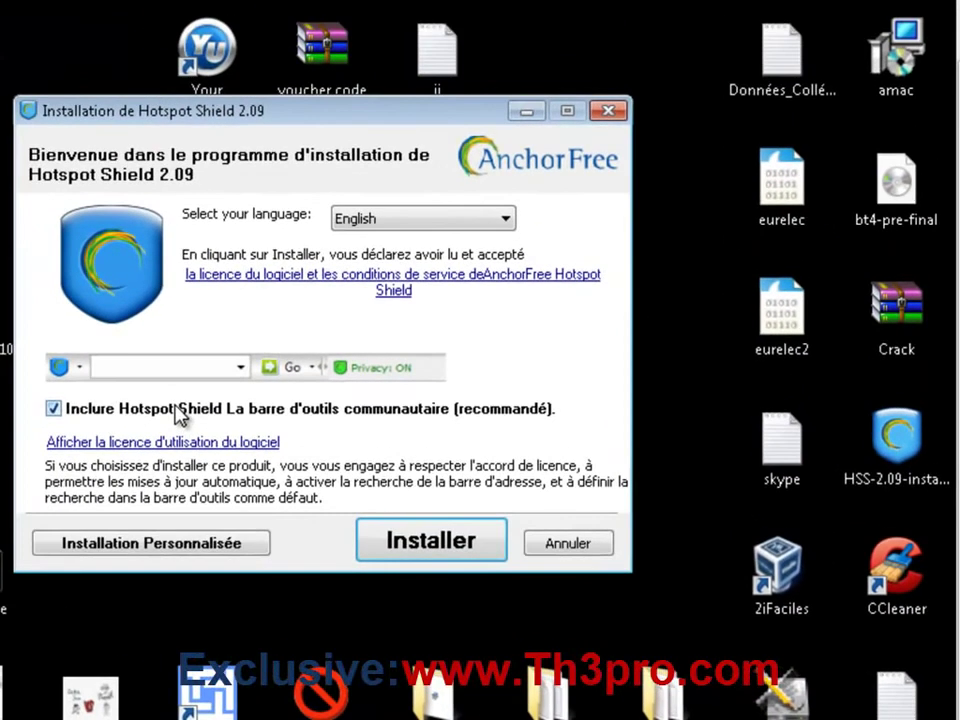
{"action": "left_click", "coordinate": [35, 353]}
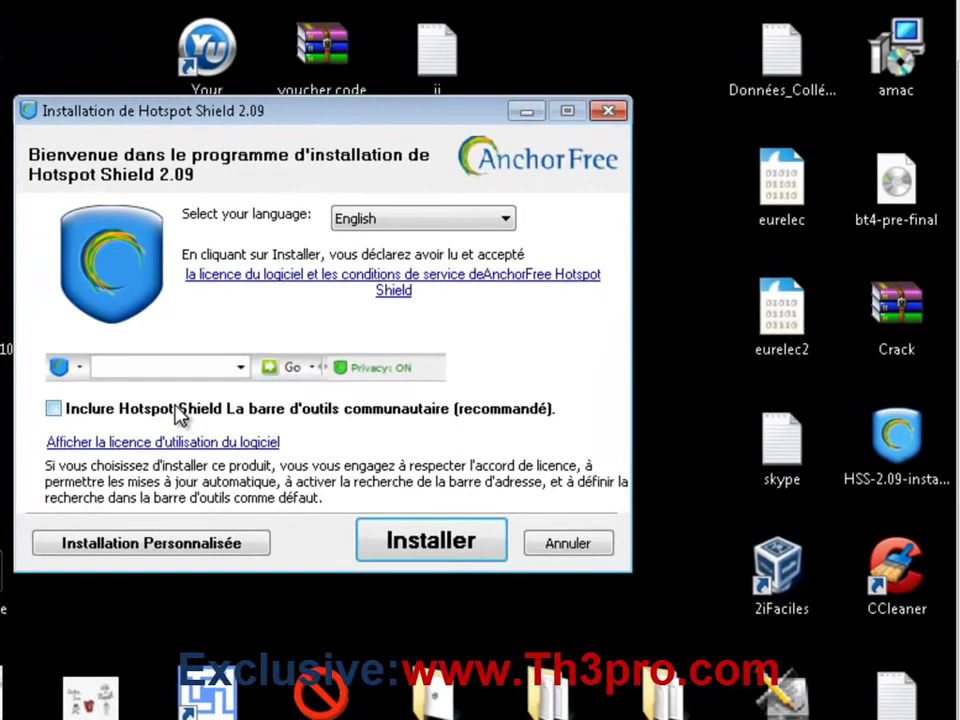
{"action": "left_click", "coordinate": [164, 544]}
{"action": "left_click", "coordinate": [148, 294]}
{"action": "left_click", "coordinate": [148, 330]}
{"action": "left_click", "coordinate": [420, 552]}
{"action": "left_click", "coordinate": [420, 553]}
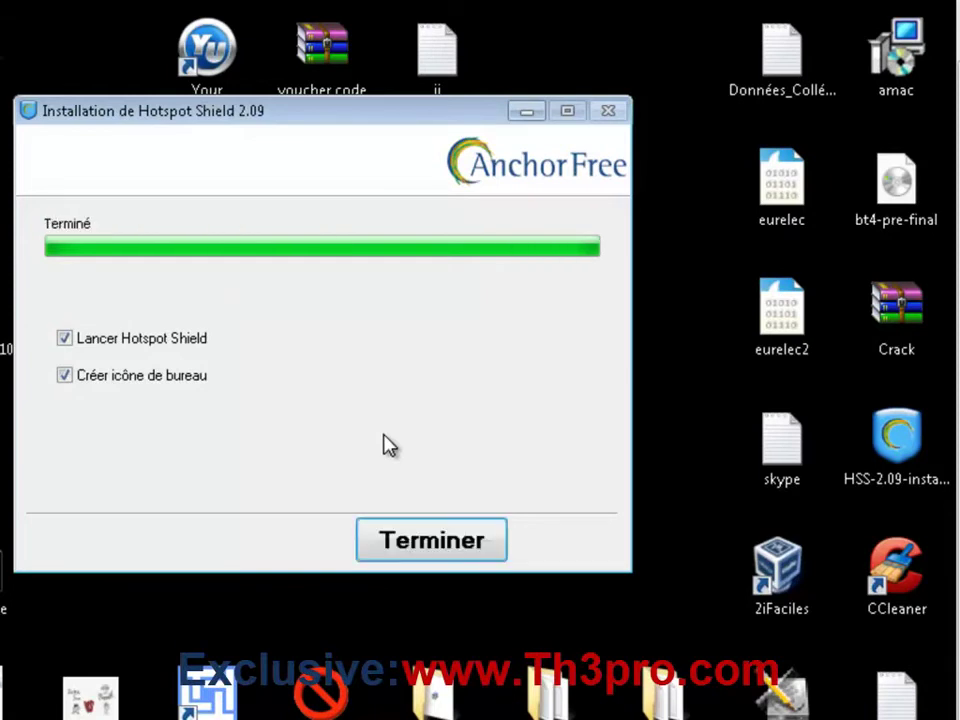
{"action": "left_click", "coordinate": [422, 541]}
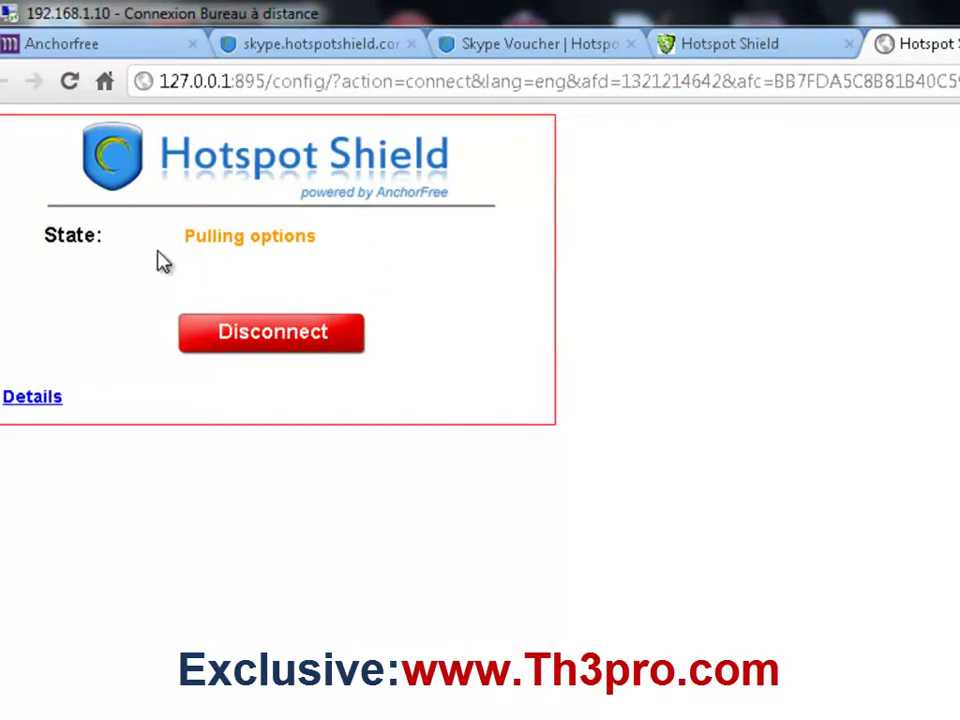
Request another free Skype voucher from the skype.hotspotshield.com banner page and reload the voucher page.
{"action": "left_click", "coordinate": [849, 45]}
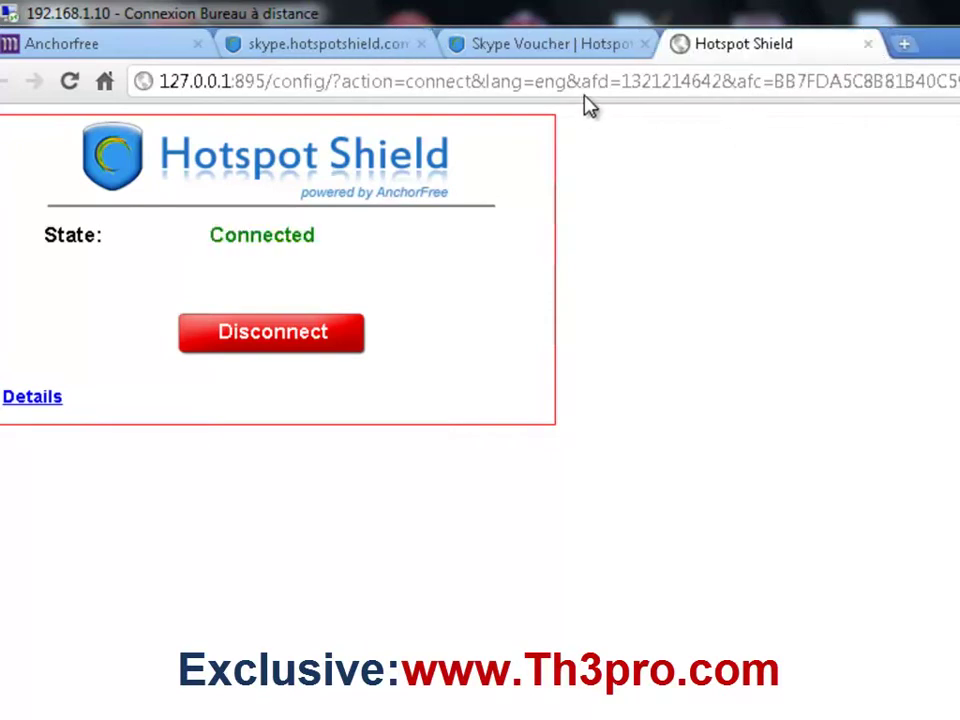
{"action": "left_click", "coordinate": [323, 50]}
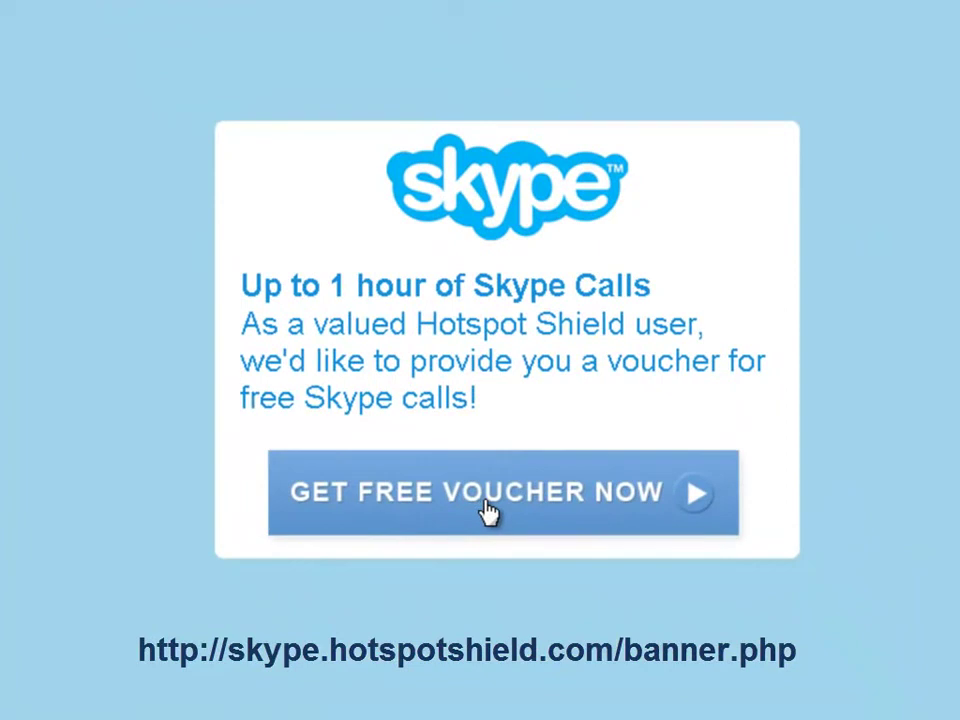
{"action": "left_click", "coordinate": [489, 510]}
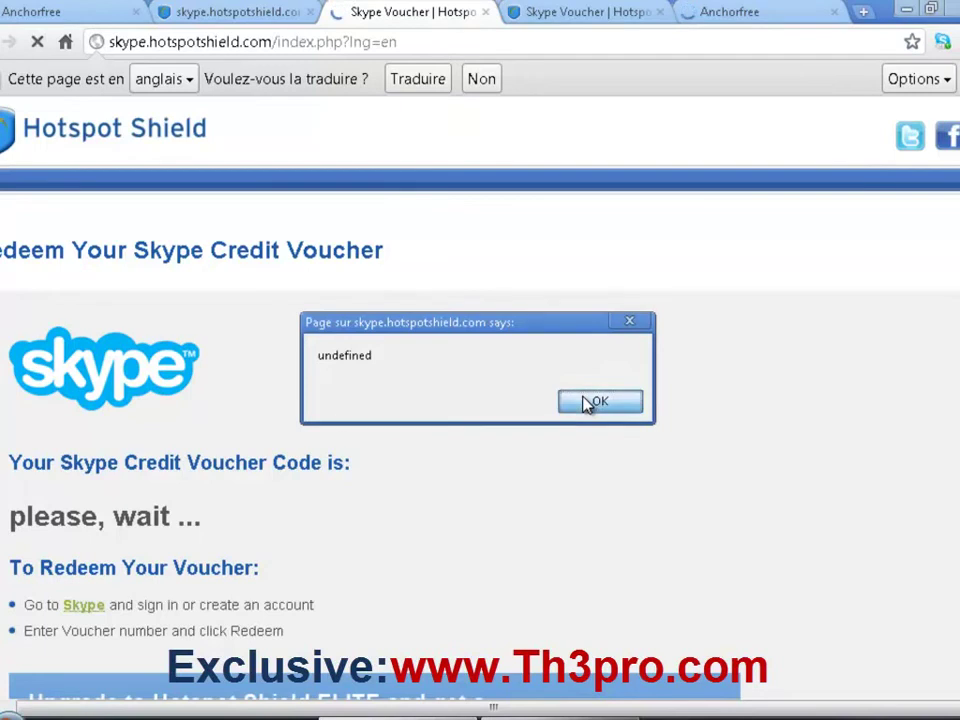
{"action": "left_click", "coordinate": [596, 402]}
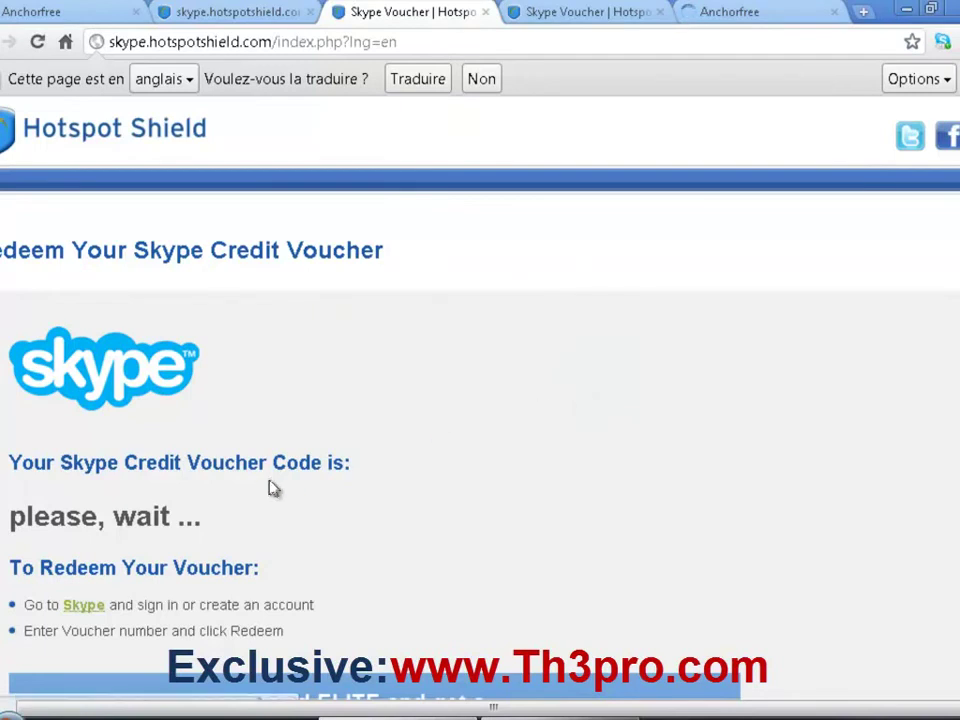
{"action": "right_click", "coordinate": [422, 290]}
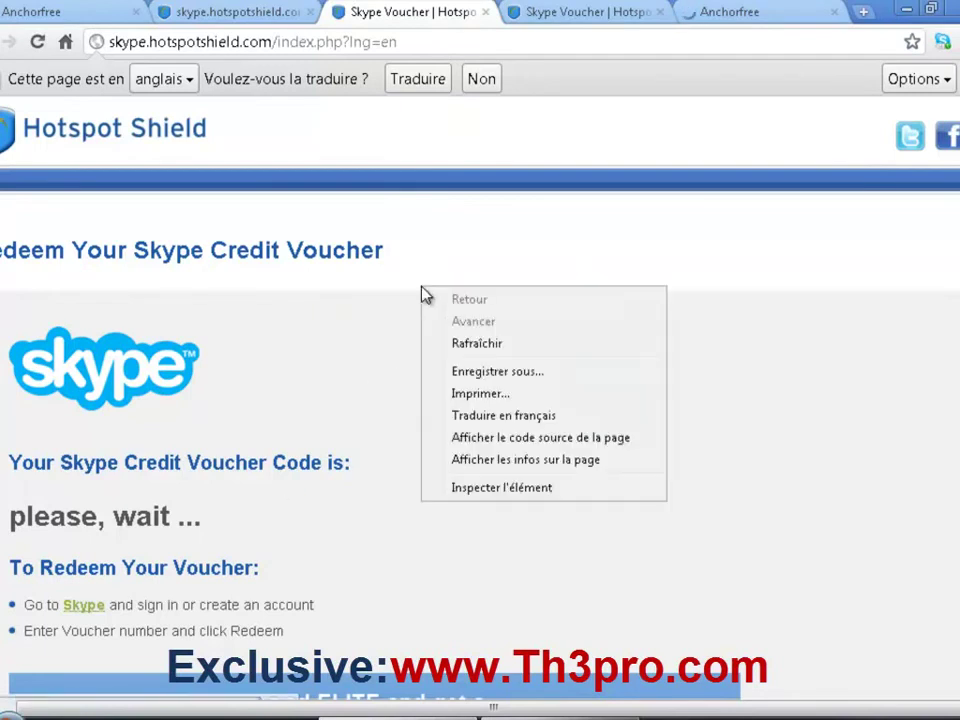
{"action": "left_click", "coordinate": [472, 344]}
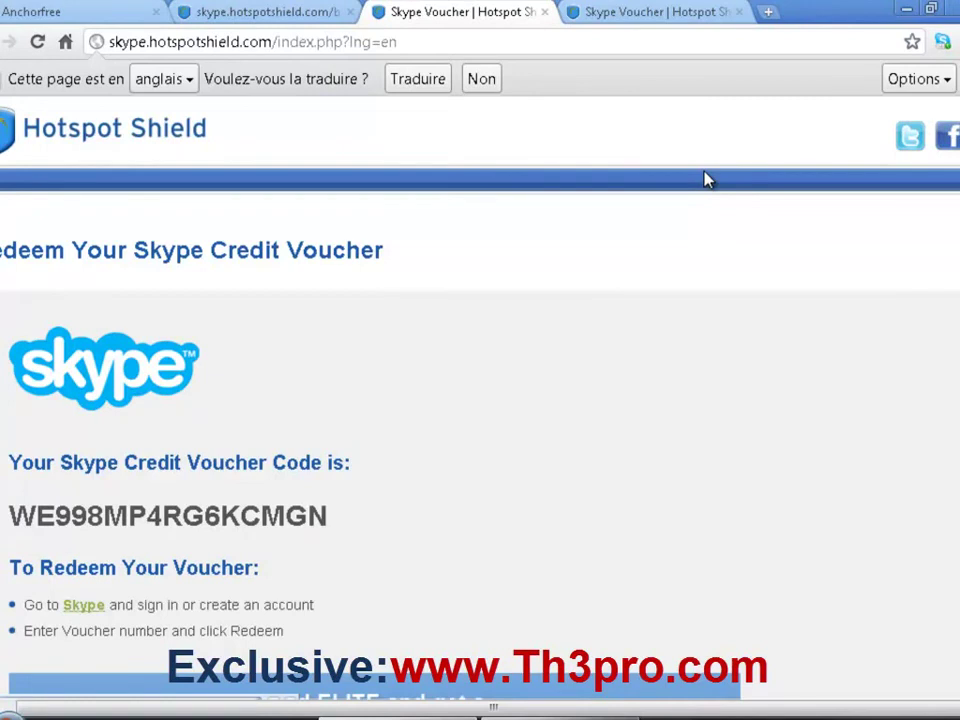
Open the Skype sign-in page from the voucher's redemption instructions and start entering the Skype username.
{"action": "left_click", "coordinate": [622, 20]}
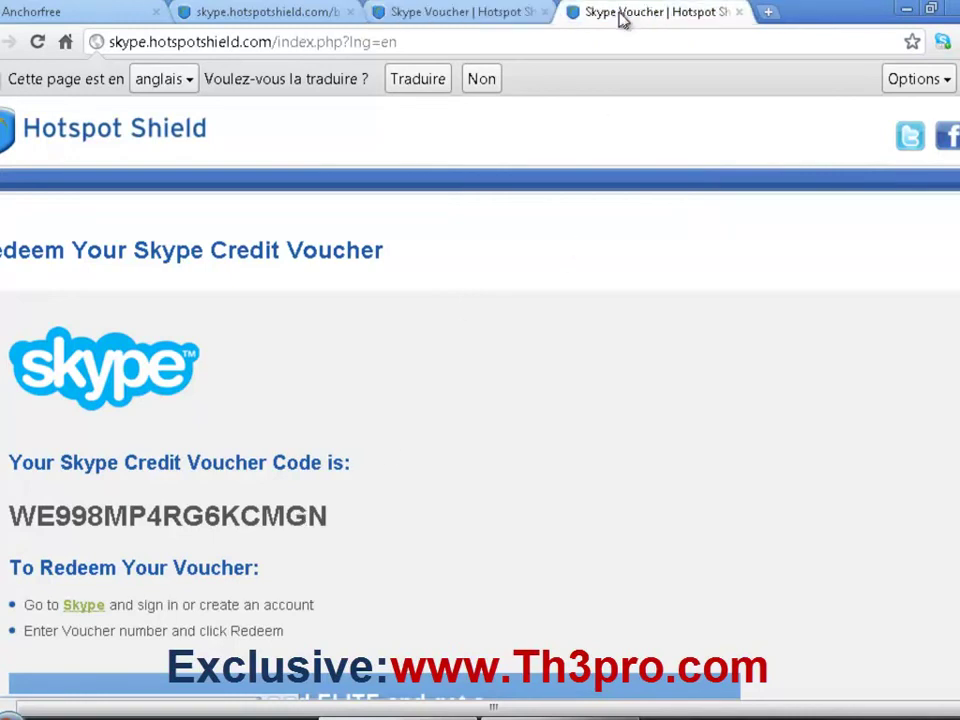
{"action": "left_click", "coordinate": [463, 14]}
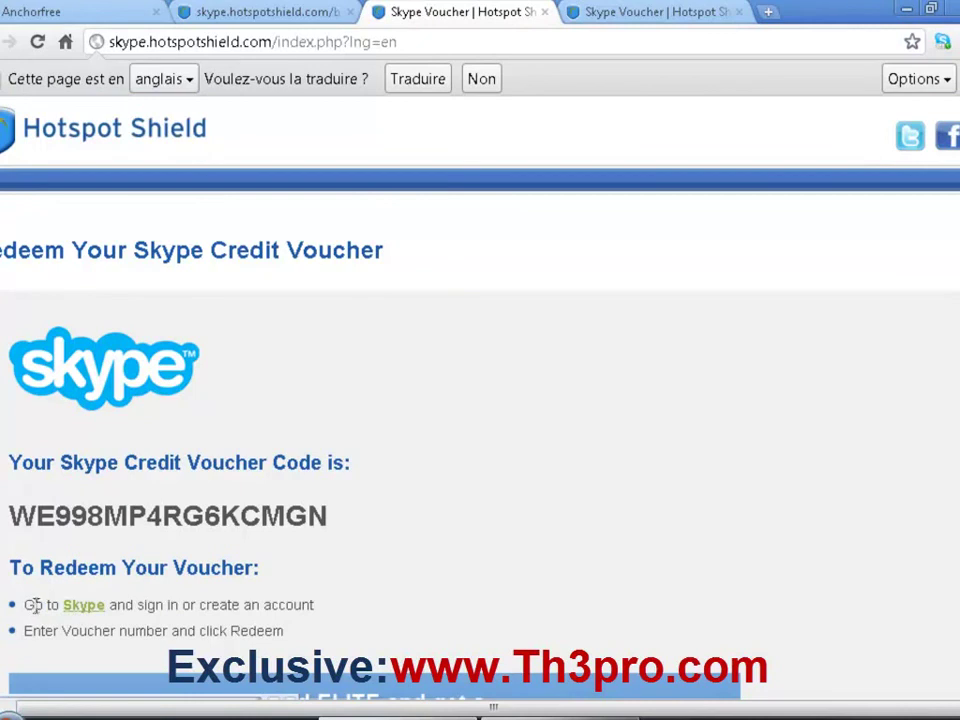
{"action": "left_click", "coordinate": [85, 608]}
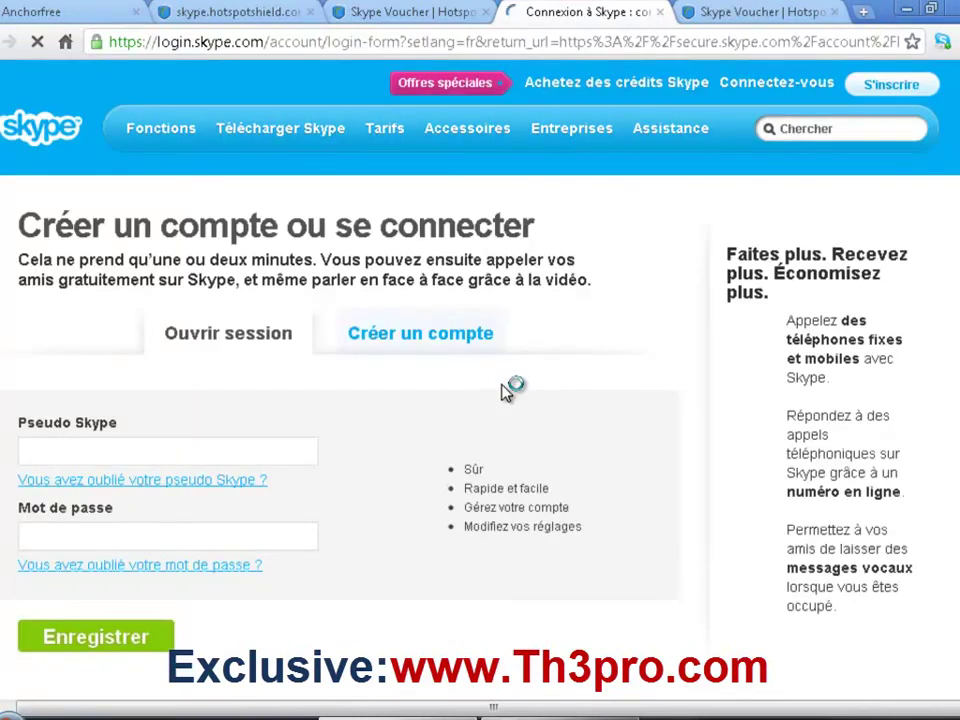
{"action": "left_click", "coordinate": [200, 447]}
{"action": "type", "text": "iit"}
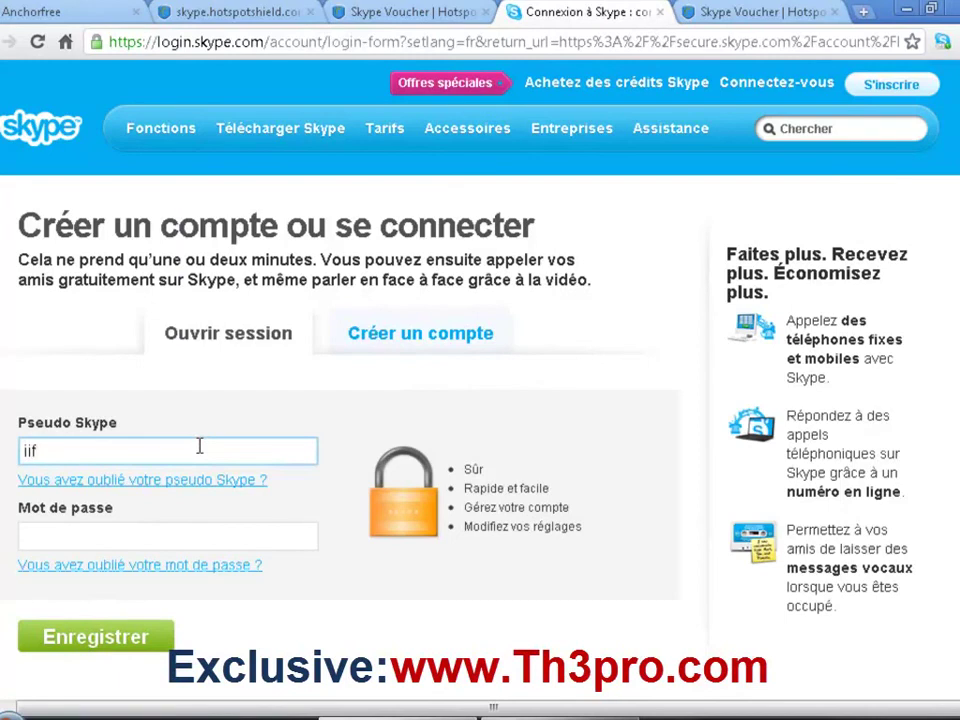